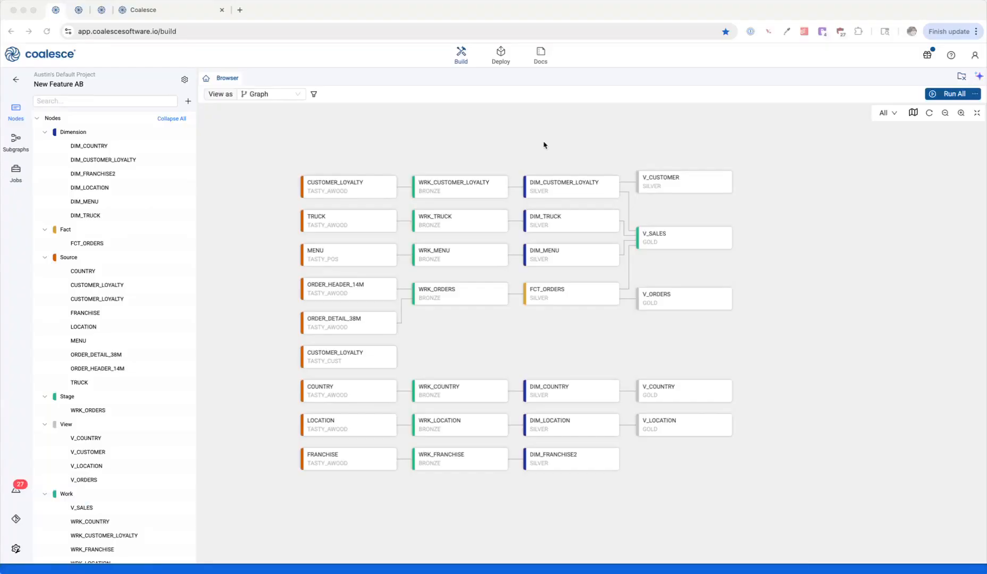
Step: Add an Incremental Load node downstream of the TASTY_CUST CUSTOMER_LOYALTY source, and create and run it
{"action": "left_click", "coordinate": [544, 145]}
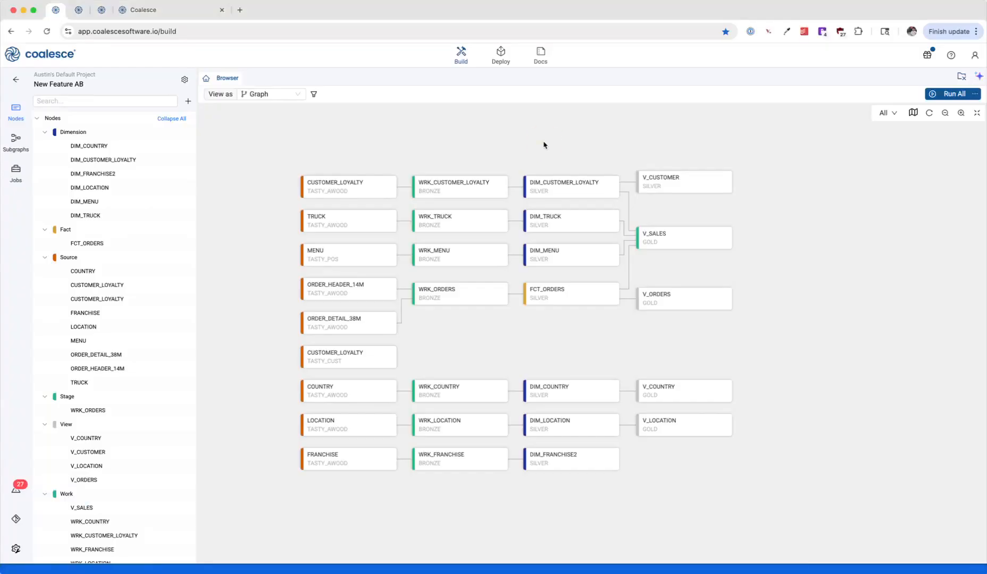
{"action": "left_click", "coordinate": [391, 367]}
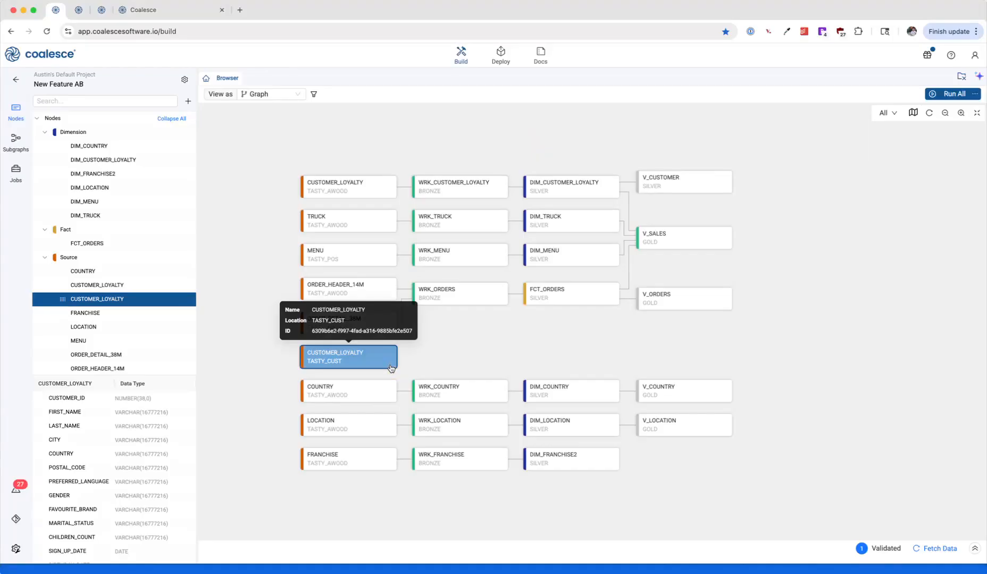
{"action": "right_click", "coordinate": [391, 367]}
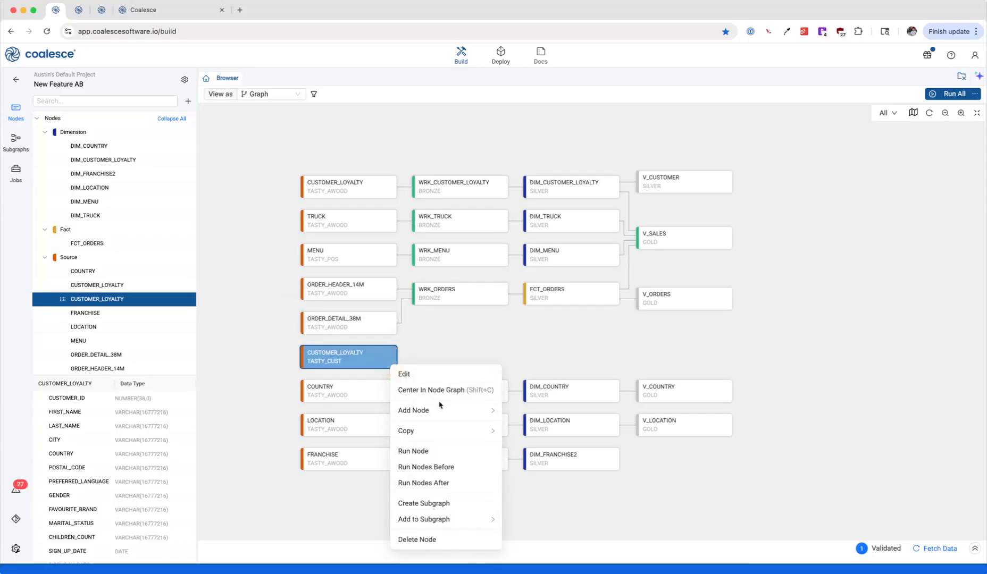
{"action": "mouse_move", "coordinate": [442, 410]}
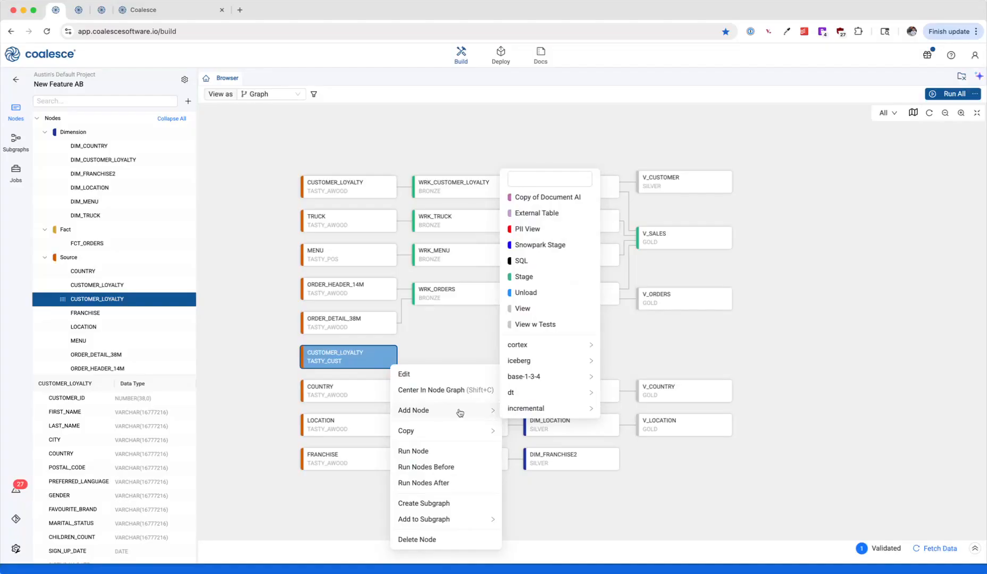
{"action": "mouse_move", "coordinate": [535, 394]}
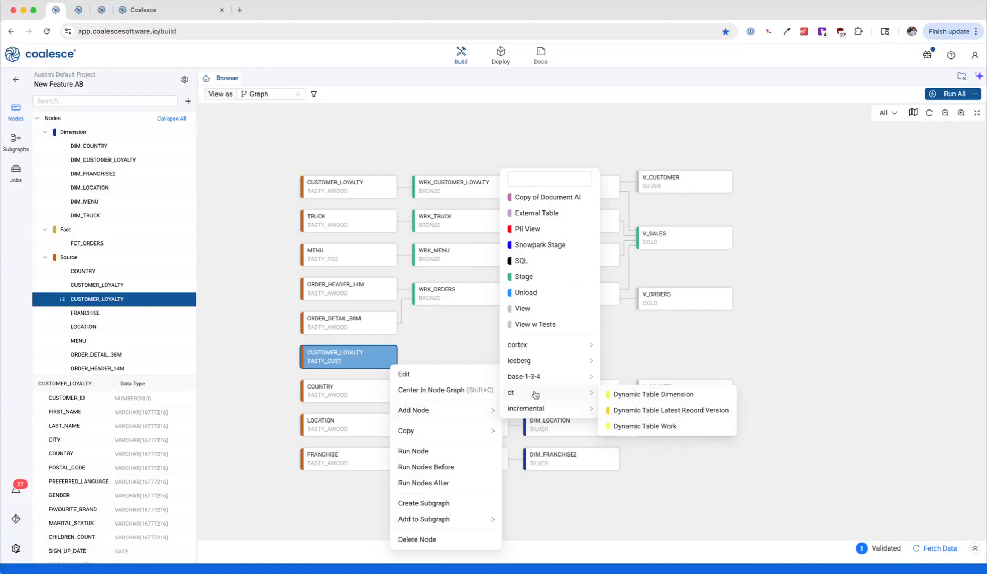
{"action": "mouse_move", "coordinate": [547, 377]}
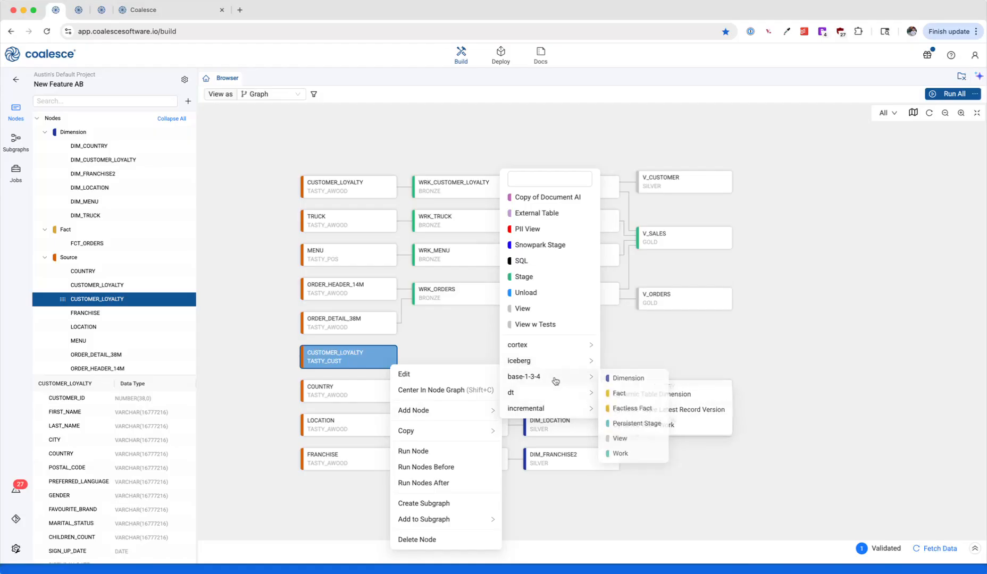
{"action": "mouse_move", "coordinate": [562, 409]}
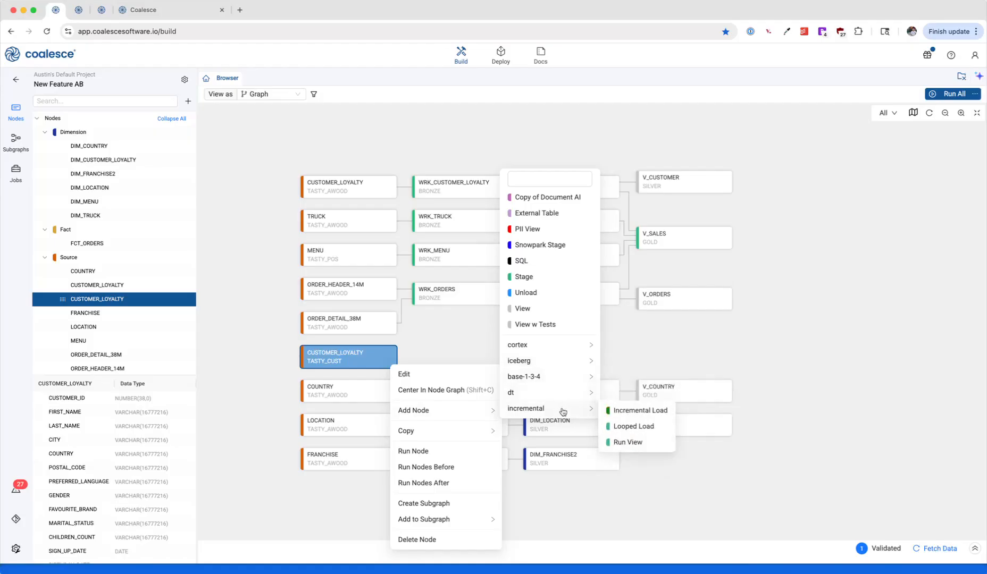
{"action": "left_click", "coordinate": [643, 411]}
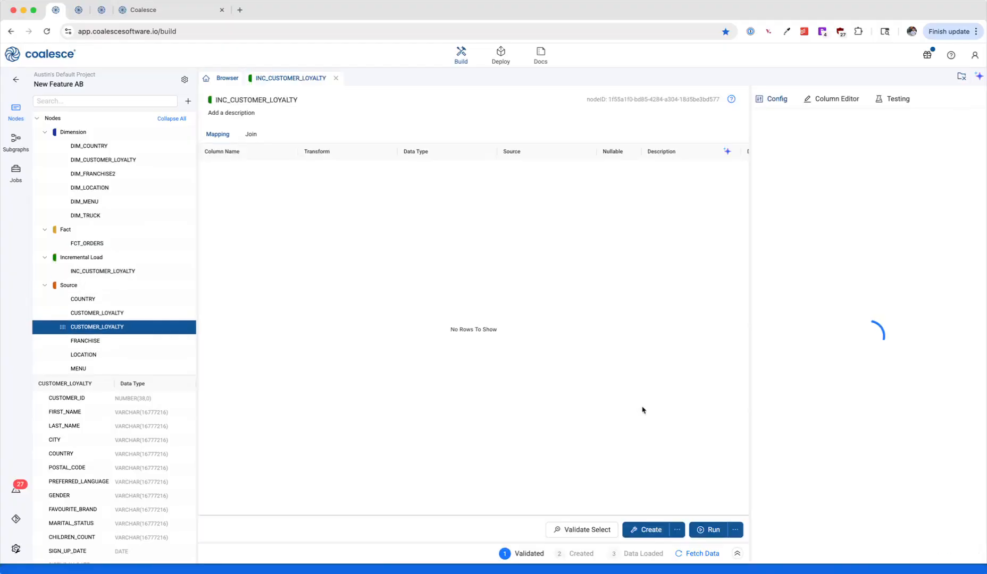
{"action": "left_click", "coordinate": [646, 531]}
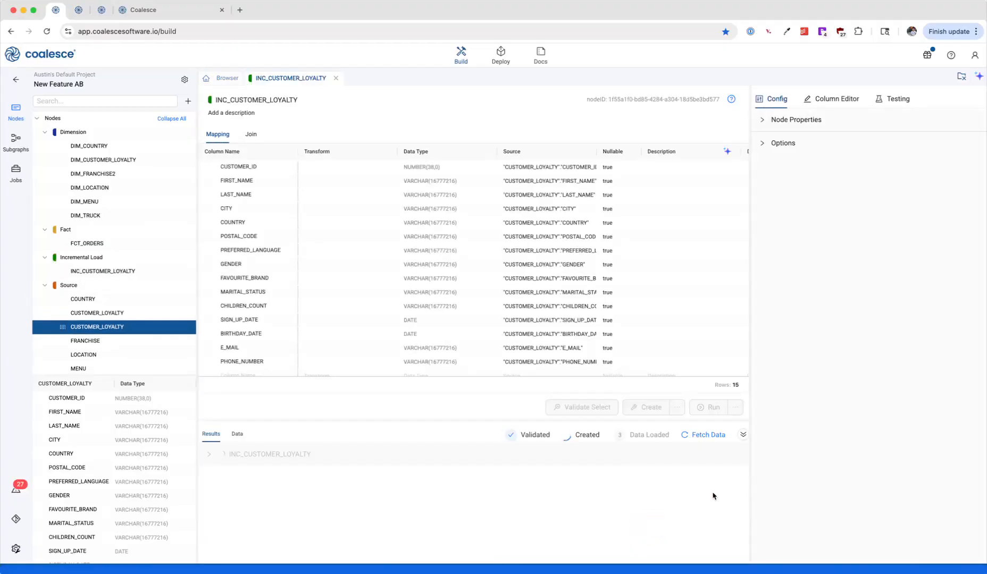
{"action": "left_click", "coordinate": [713, 408]}
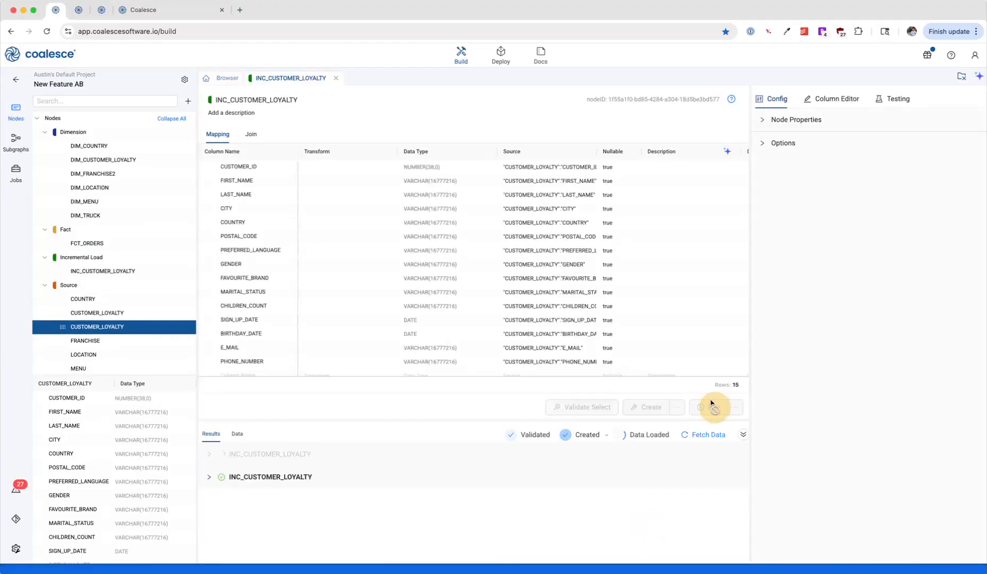
Step: Add a Stage node downstream of INC_CUSTOMER_LOYALTY in the graph, and create and run it
{"action": "left_click", "coordinate": [219, 80]}
{"action": "right_click", "coordinate": [471, 365]}
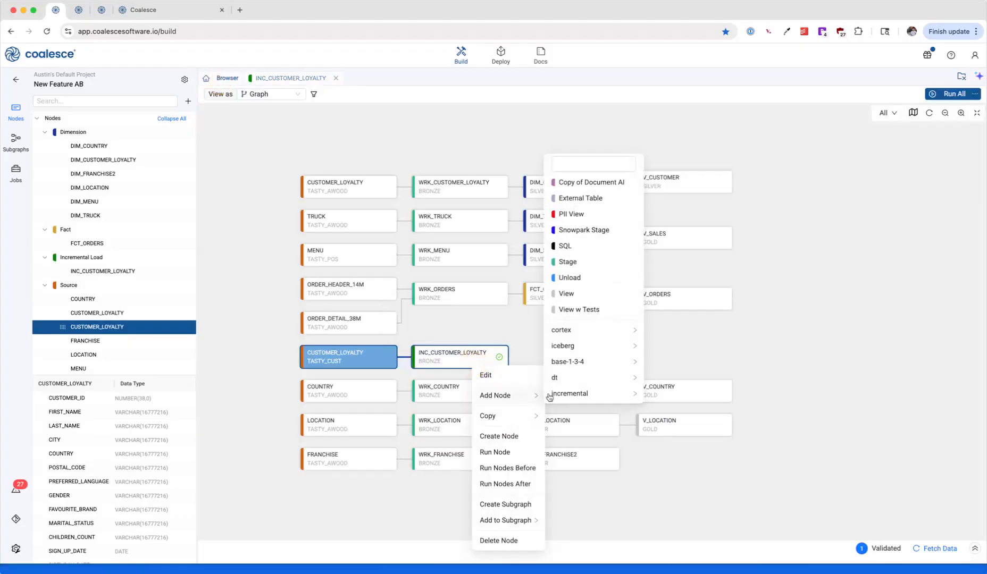
{"action": "left_click", "coordinate": [587, 264]}
{"action": "left_click", "coordinate": [646, 530]}
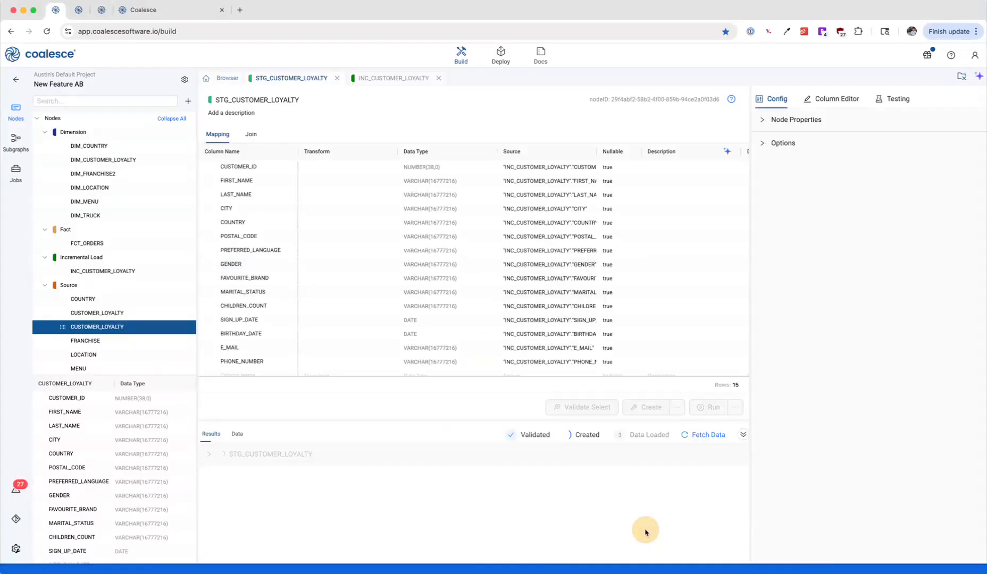
{"action": "left_click", "coordinate": [703, 409]}
Step: Add a Dimension node from the base-1-3-4 package downstream of STG_CUSTOMER_LOYALTY
{"action": "left_click", "coordinate": [212, 84]}
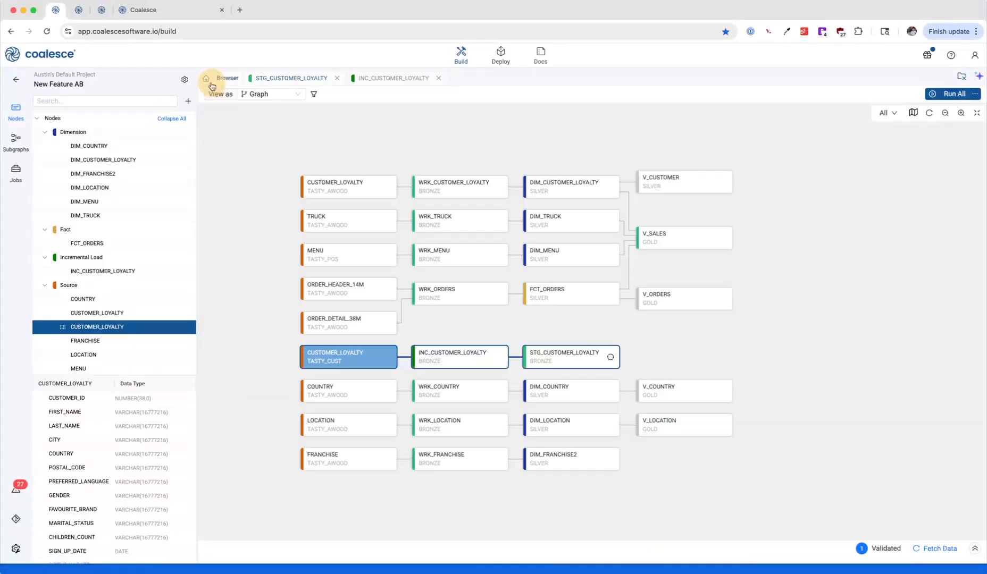
{"action": "right_click", "coordinate": [570, 355]}
{"action": "mouse_move", "coordinate": [617, 393]}
{"action": "mouse_move", "coordinate": [705, 353]}
{"action": "left_click", "coordinate": [782, 358]}
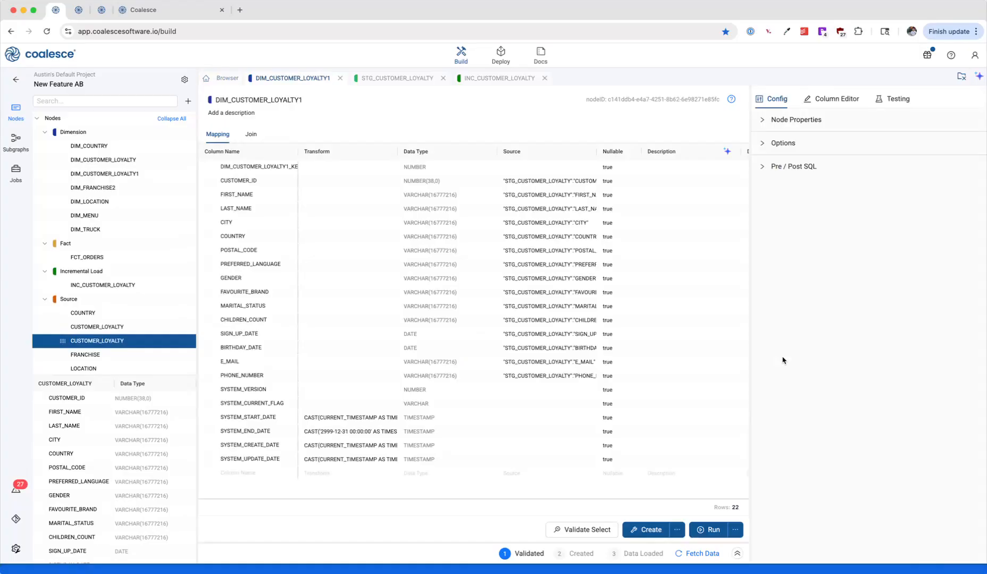
Step: Assign CUSTOMER_ID as the business key in the new customer loyalty dimension's options
{"action": "left_click", "coordinate": [777, 143]}
{"action": "left_click", "coordinate": [784, 321]}
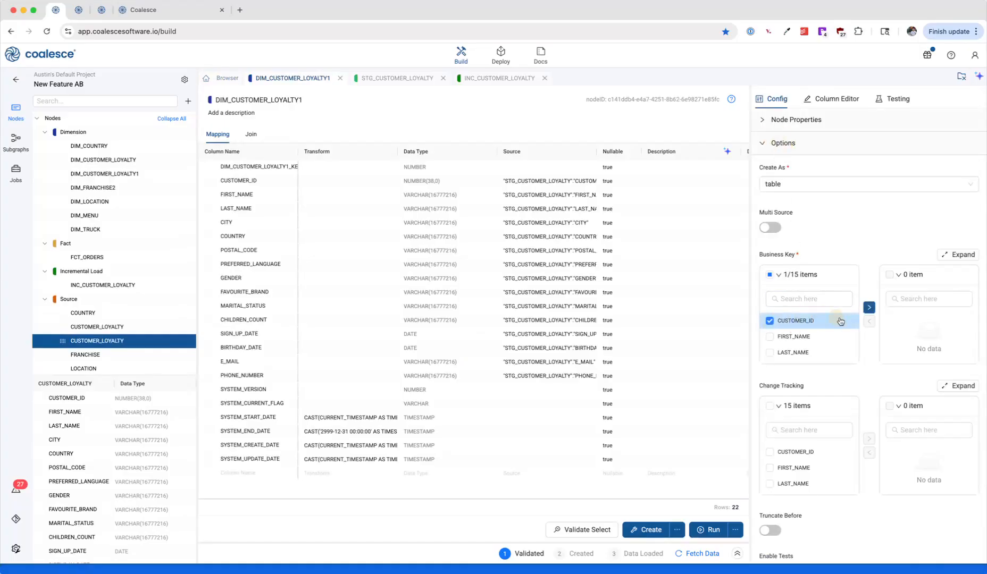
{"action": "left_click", "coordinate": [869, 310]}
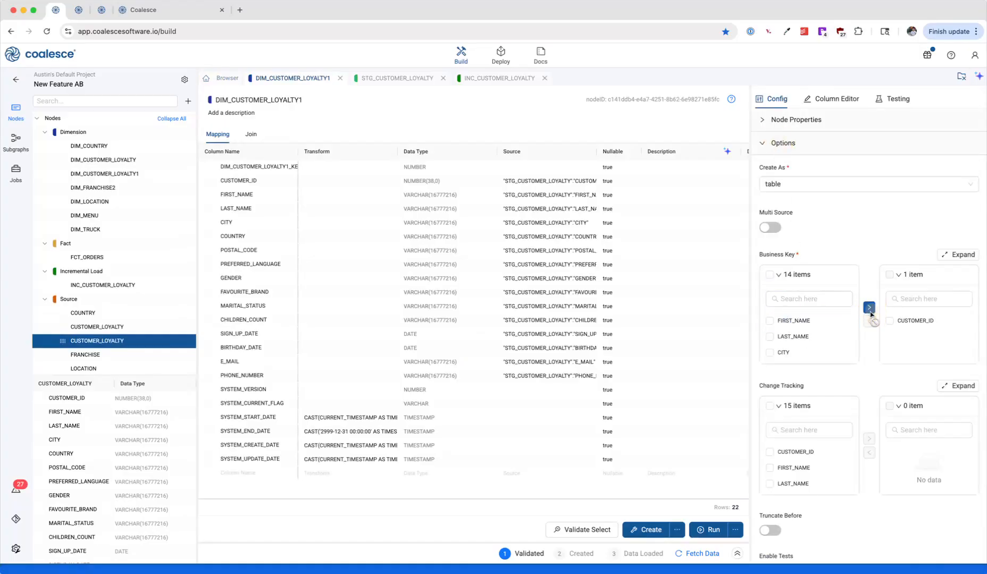
Step: Set the dimension's change tracking columns to FIRST_NAME, LAST_NAME, MARITAL_STATUS and CHILDREN_COUNT
{"action": "left_click", "coordinate": [795, 468]}
{"action": "left_click", "coordinate": [807, 484]}
{"action": "scroll", "coordinate": [806, 483], "scroll_direction": "down", "scroll_amount": 3}
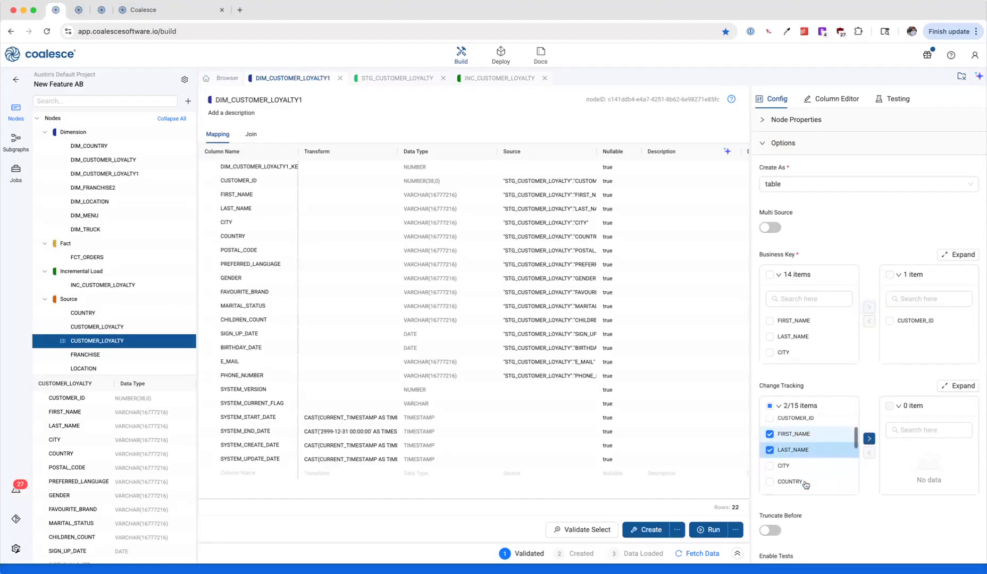
{"action": "scroll", "coordinate": [806, 482], "scroll_direction": "down", "scroll_amount": 3}
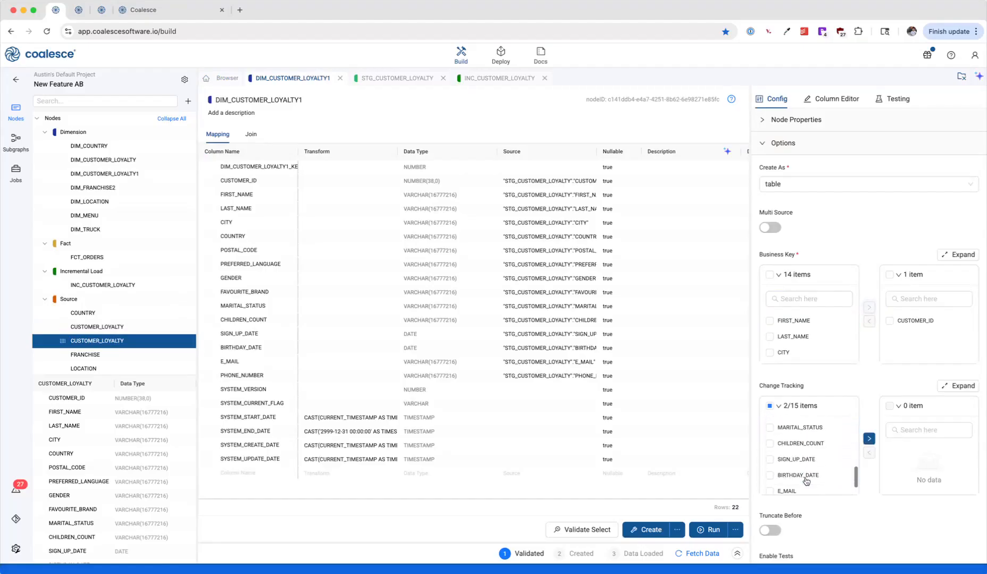
{"action": "left_click", "coordinate": [817, 430]}
{"action": "left_click", "coordinate": [812, 445]}
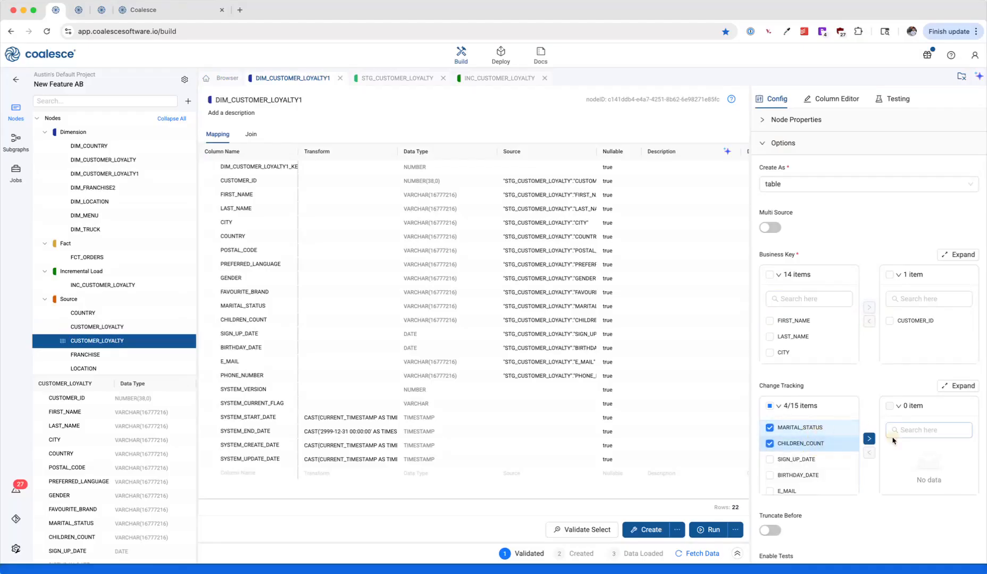
{"action": "left_click", "coordinate": [869, 439]}
Step: Create the customer loyalty dimension table and run the node to load its data
{"action": "left_click", "coordinate": [648, 530]}
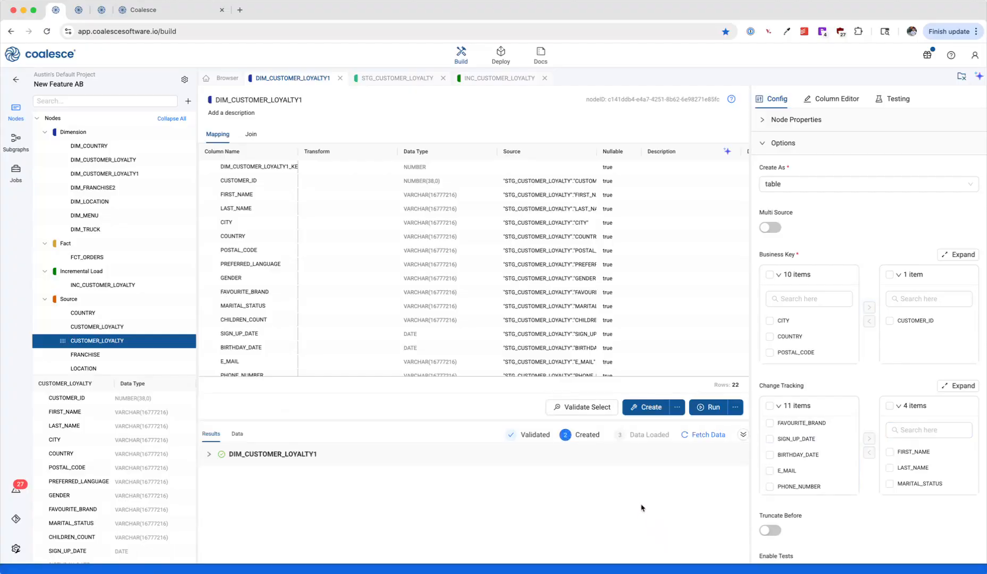
{"action": "left_click", "coordinate": [702, 416]}
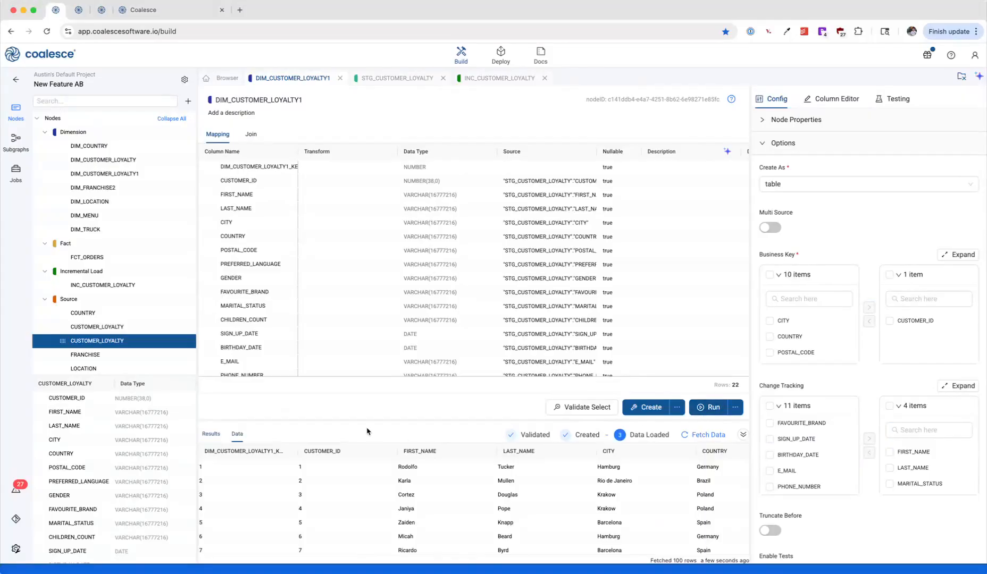
Step: Examine the full MERGE Sources SQL in the dimension's run results, and return to the node graph
{"action": "left_click", "coordinate": [216, 435]}
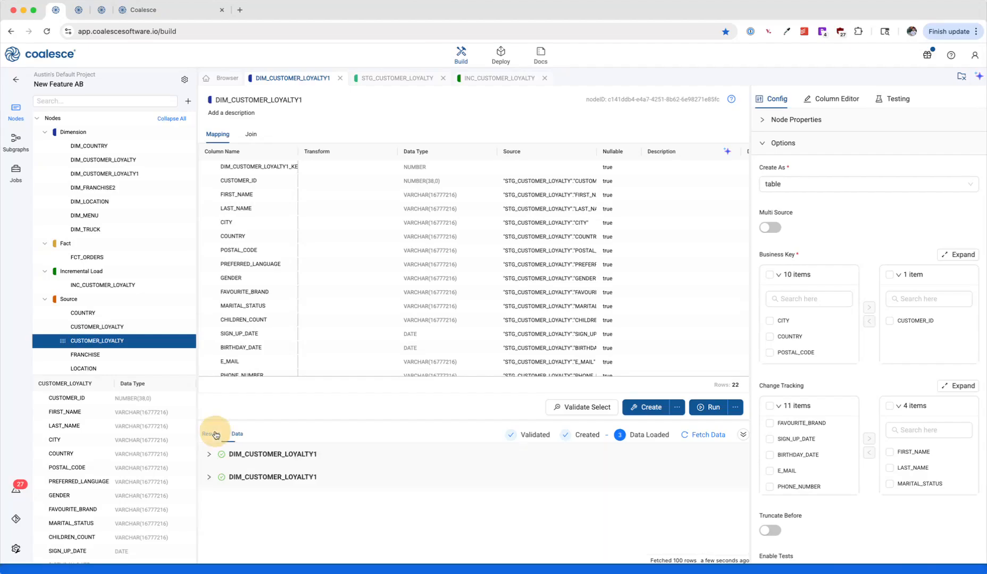
{"action": "left_click", "coordinate": [209, 454]}
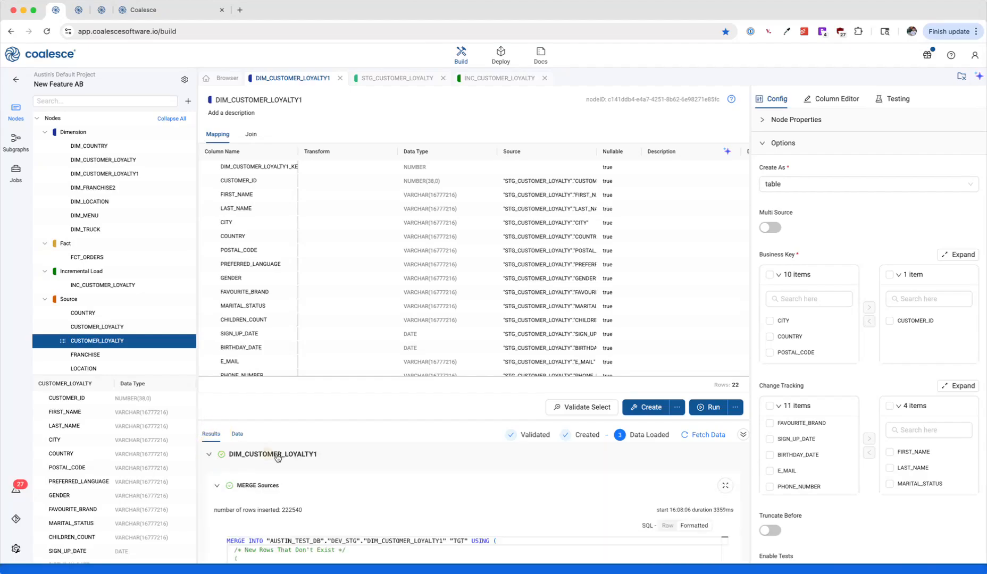
{"action": "left_click", "coordinate": [725, 486]}
{"action": "scroll", "coordinate": [585, 431], "scroll_direction": "down", "scroll_amount": 20}
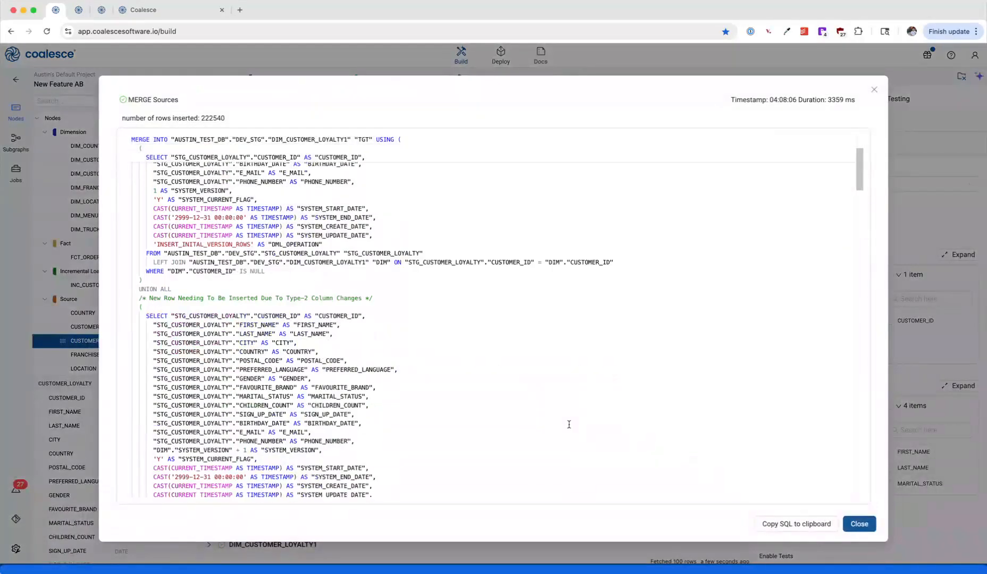
{"action": "scroll", "coordinate": [571, 424], "scroll_direction": "up", "scroll_amount": 15}
{"action": "scroll", "coordinate": [571, 424], "scroll_direction": "up", "scroll_amount": 10}
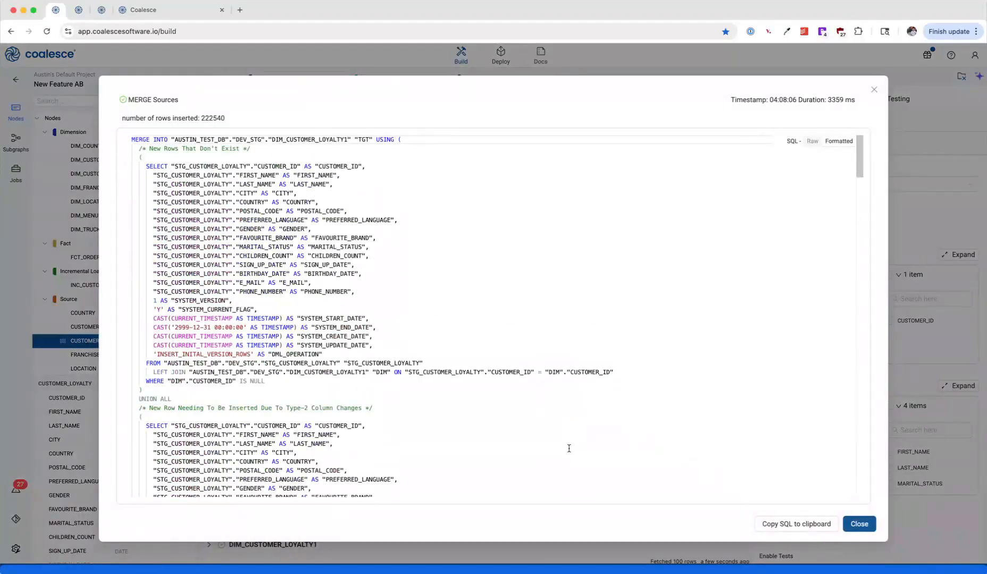
{"action": "left_click", "coordinate": [874, 90]}
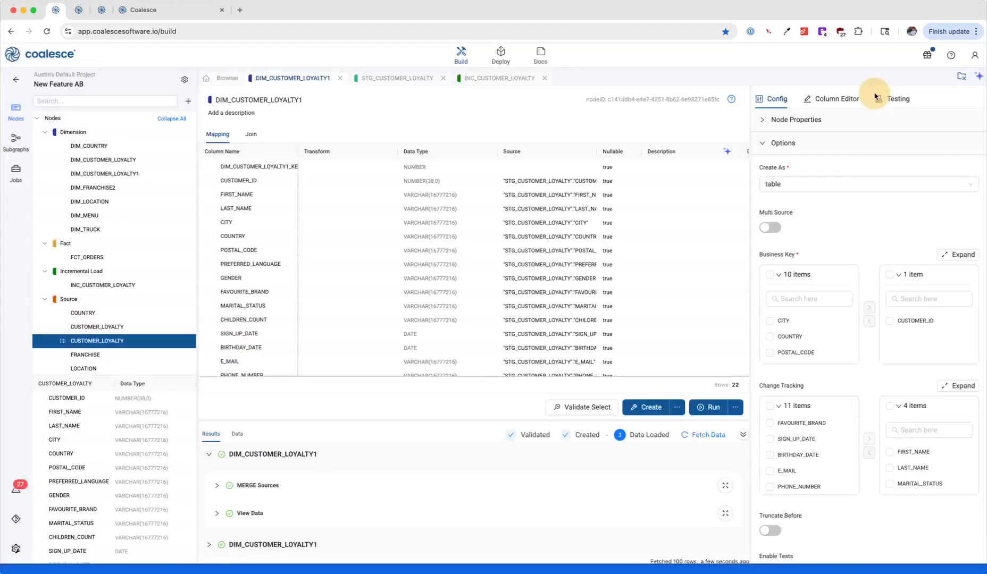
{"action": "left_click", "coordinate": [227, 80]}
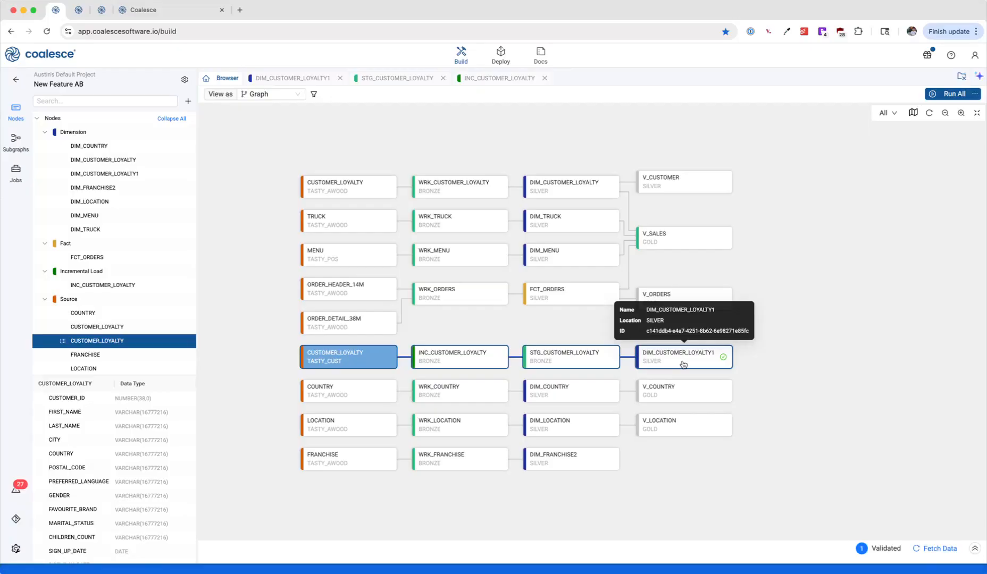
Step: In the Retailer workspace, search the nodes for "wgt" and locate STG_STORE_WGT in the graph
{"action": "left_click", "coordinate": [82, 12]}
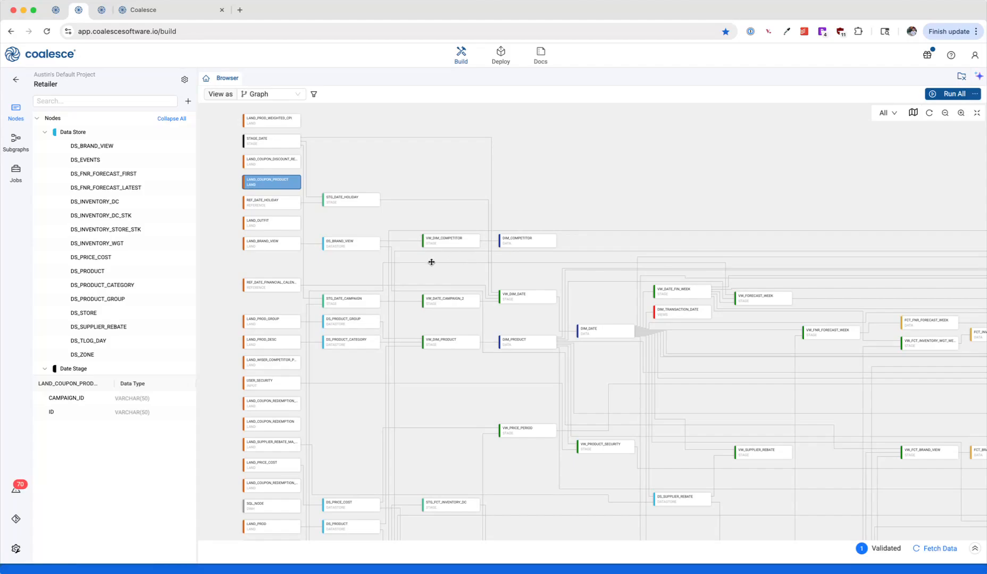
{"action": "left_click", "coordinate": [133, 99]}
{"action": "type", "text": "wgt"}
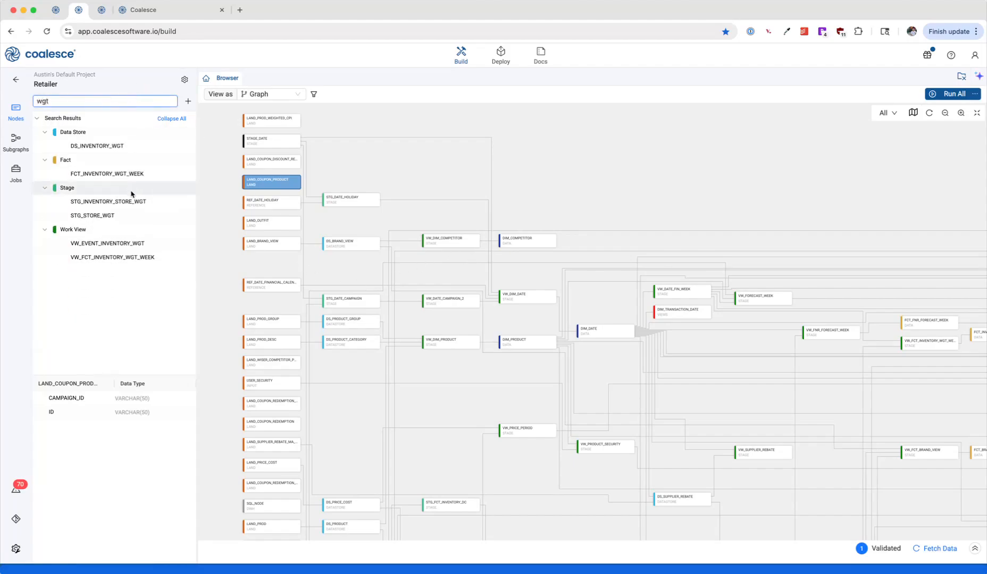
{"action": "left_click", "coordinate": [128, 216]}
{"action": "left_click_drag", "start_coordinate": [759, 420], "coordinate": [661, 176]}
{"action": "left_click_drag", "start_coordinate": [514, 385], "coordinate": [741, 484]}
{"action": "left_click", "coordinate": [742, 475]}
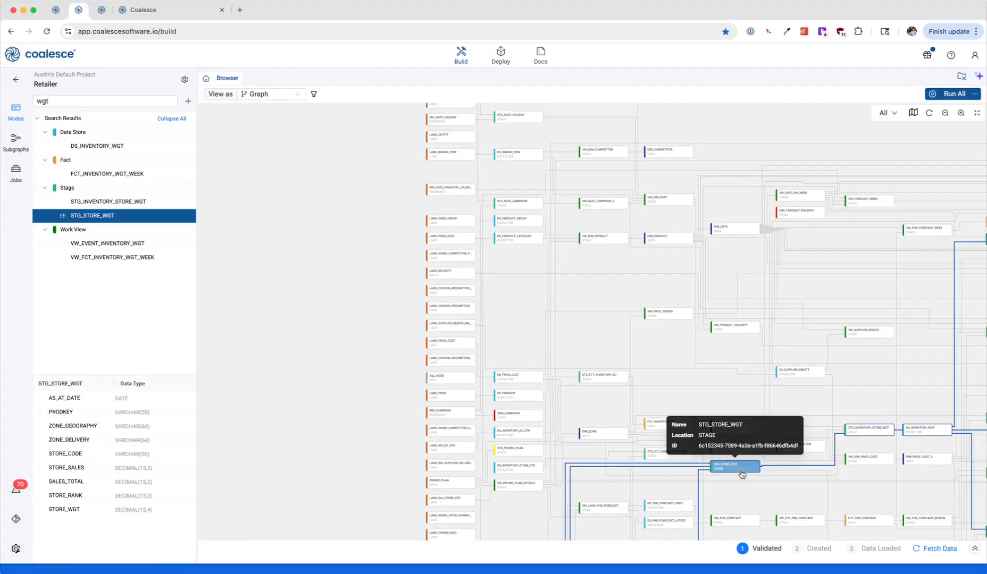
{"action": "scroll", "coordinate": [650, 377], "scroll_direction": "down", "scroll_amount": 10}
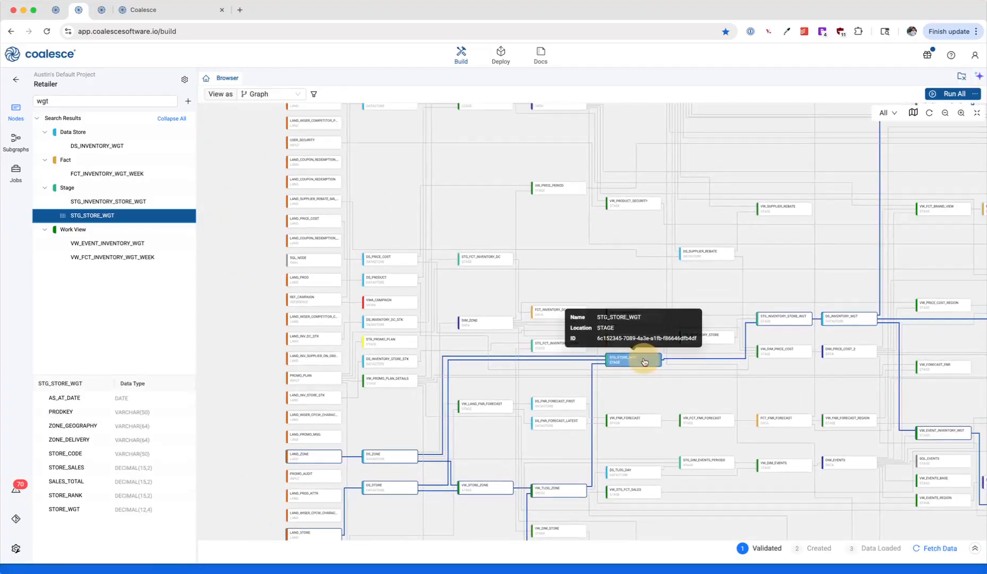
Step: Open the STG_STORE_WGT node and examine the full transform expression of its STORE_WGT column
{"action": "double_click", "coordinate": [652, 361]}
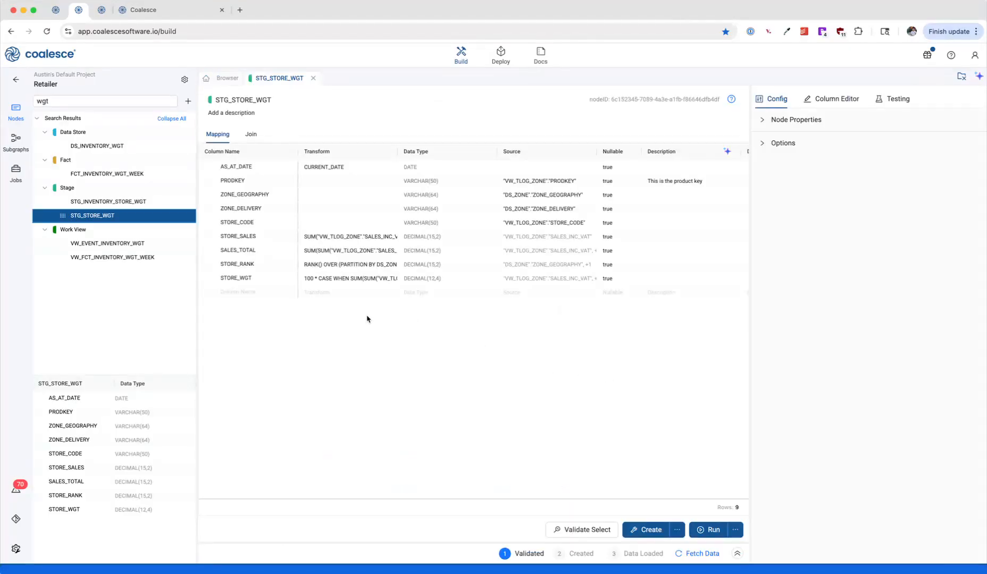
{"action": "left_click", "coordinate": [322, 281]}
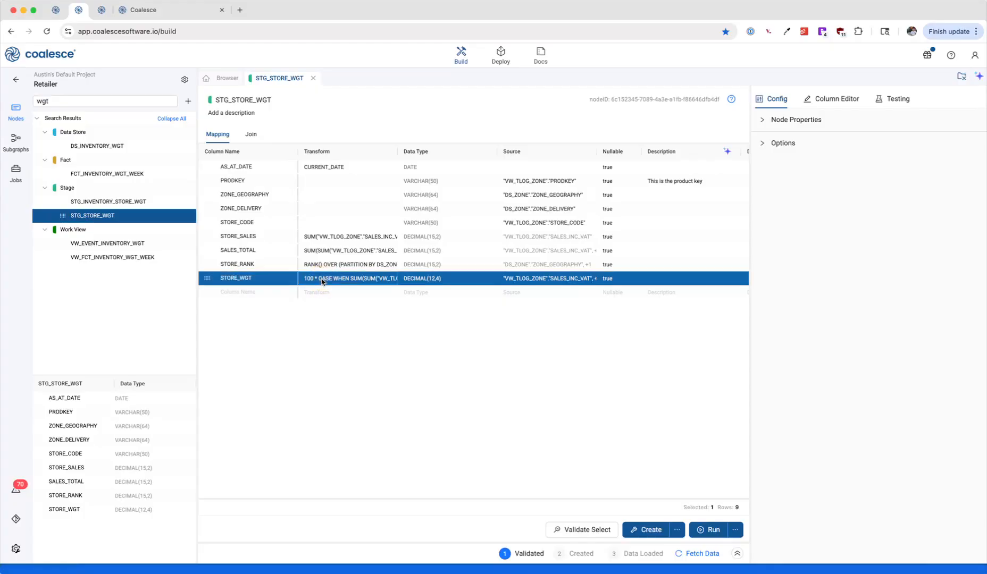
{"action": "double_click", "coordinate": [321, 281]}
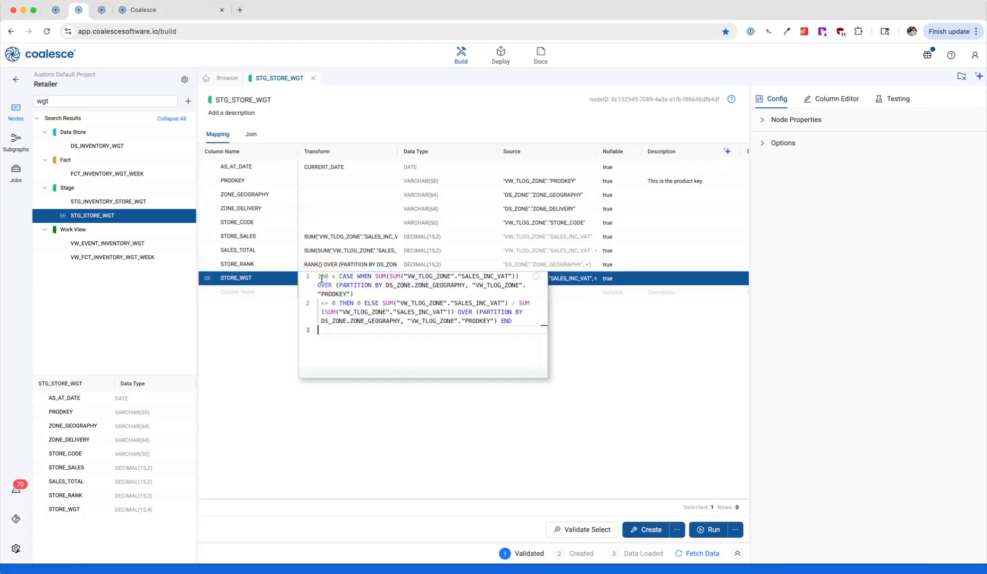
{"action": "left_click", "coordinate": [271, 341]}
Step: View the column lineage of STORE_WGT and examine the transforms of ZONE_GEOGRAPHY in DS_ZONE and INVENTORY_WGT in STG_INVENTORY_STORE_WGT
{"action": "right_click", "coordinate": [314, 282]}
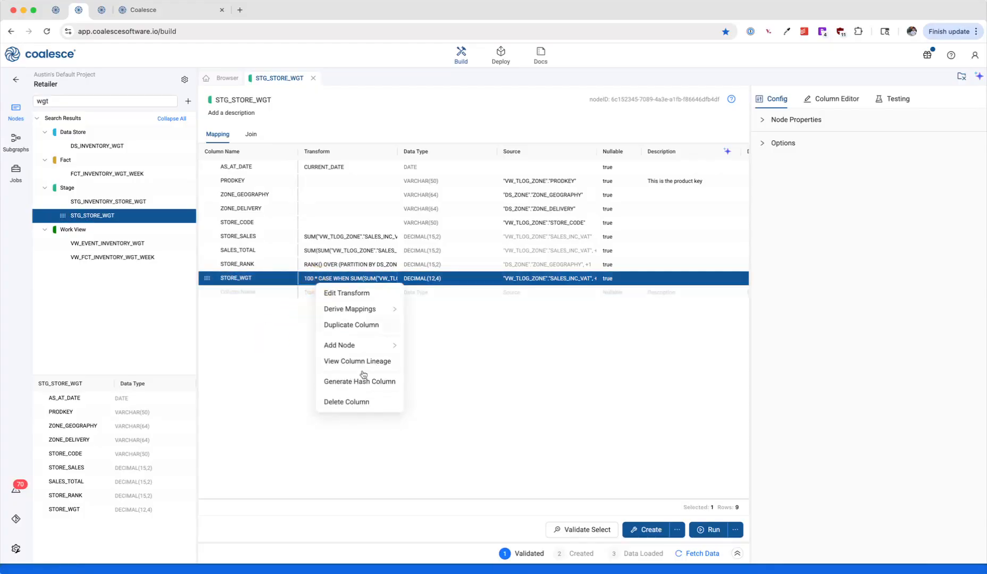
{"action": "left_click", "coordinate": [369, 362]}
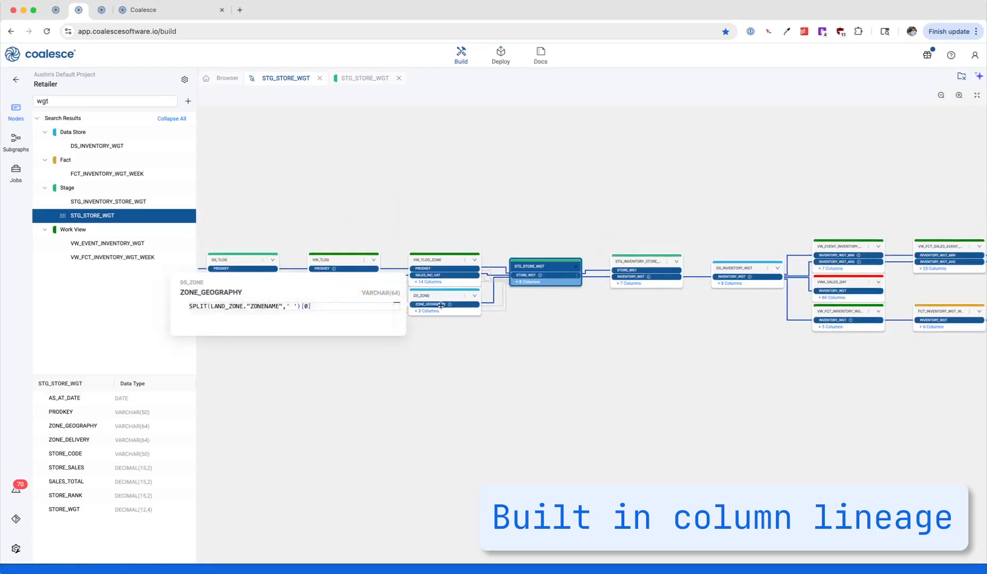
{"action": "mouse_move", "coordinate": [646, 278]}
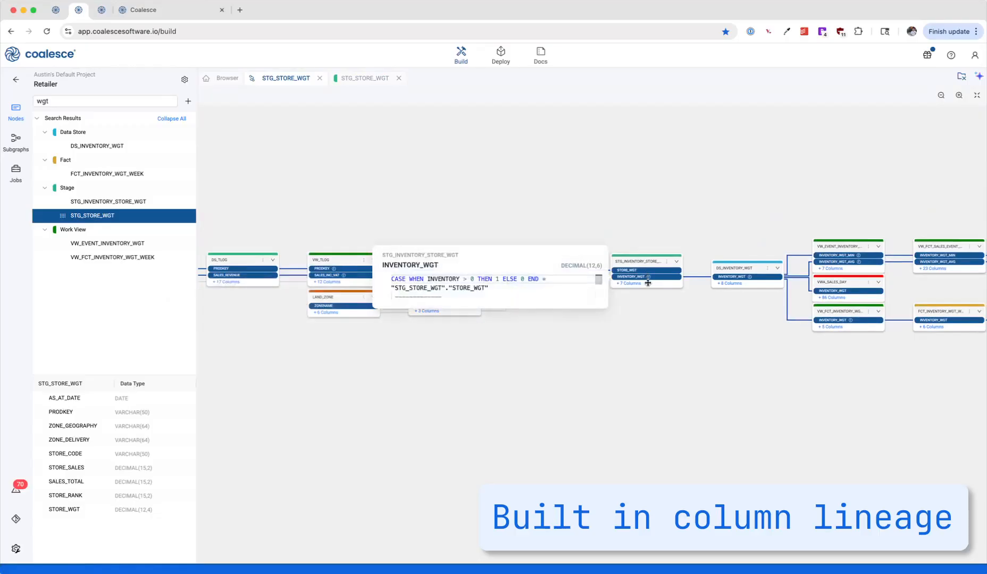
{"action": "mouse_move", "coordinate": [353, 79]}
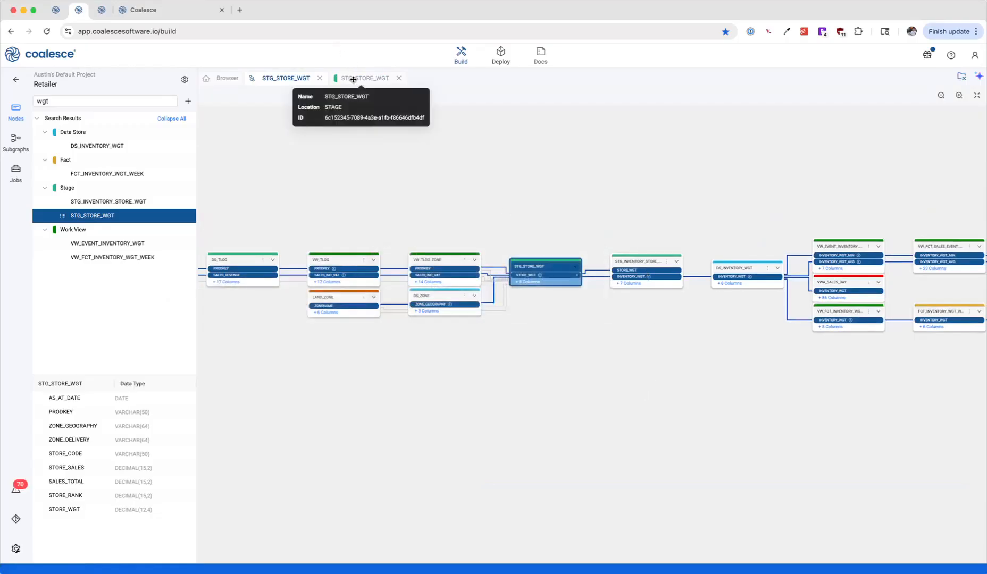
{"action": "left_click_drag", "start_coordinate": [719, 411], "coordinate": [582, 416]}
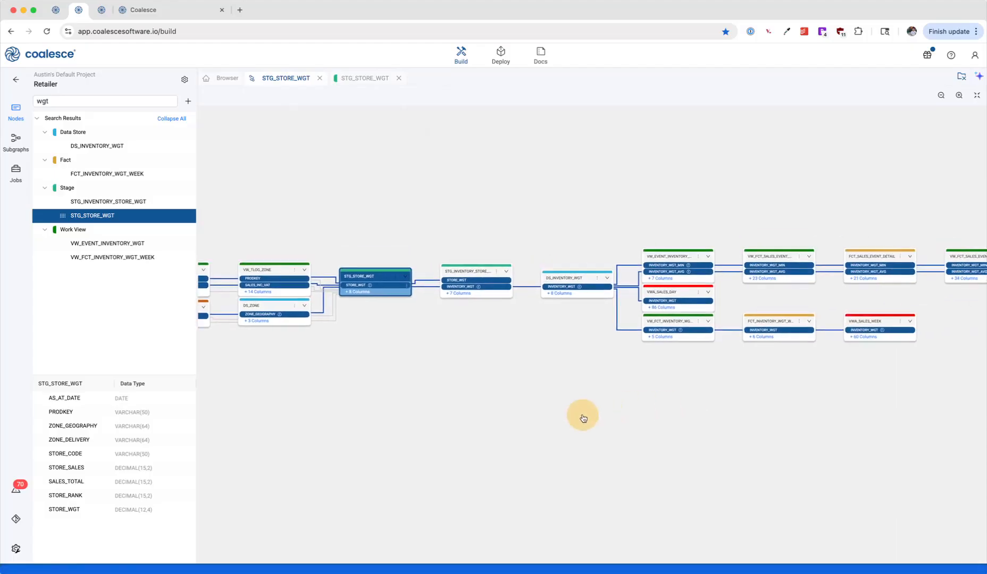
Step: Return to the STG_STORE_WGT node's mapping and add a column named NEW COLUMN at the end of the list
{"action": "left_click", "coordinate": [372, 80]}
{"action": "double_click", "coordinate": [256, 291]}
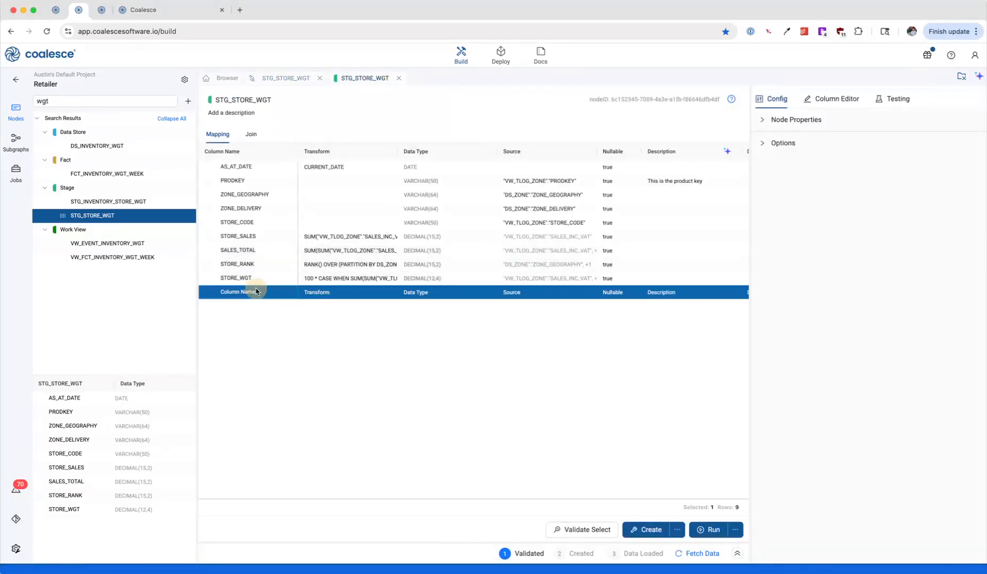
{"action": "type", "text": "NEW COLUMN"}
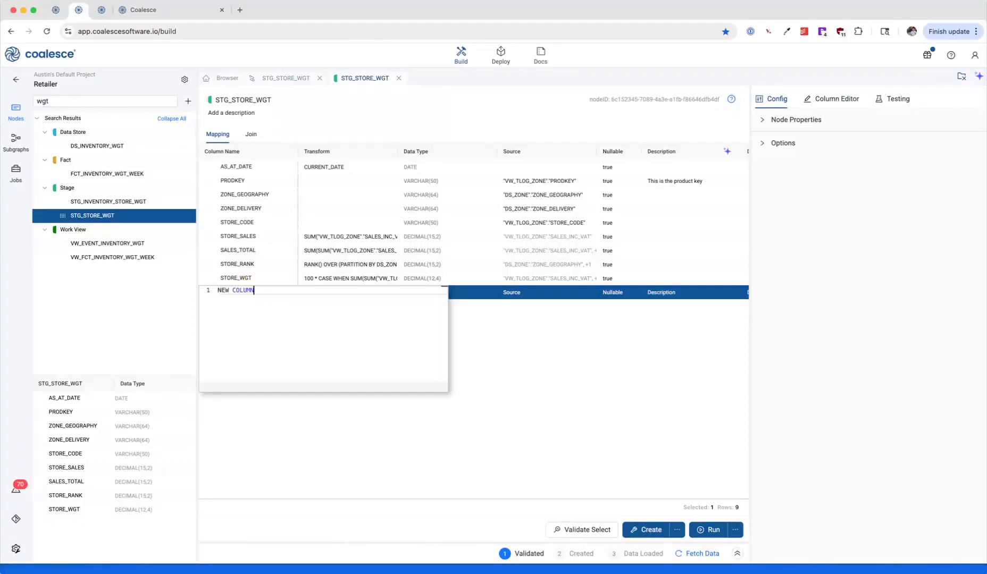
{"action": "key", "text": "Return"}
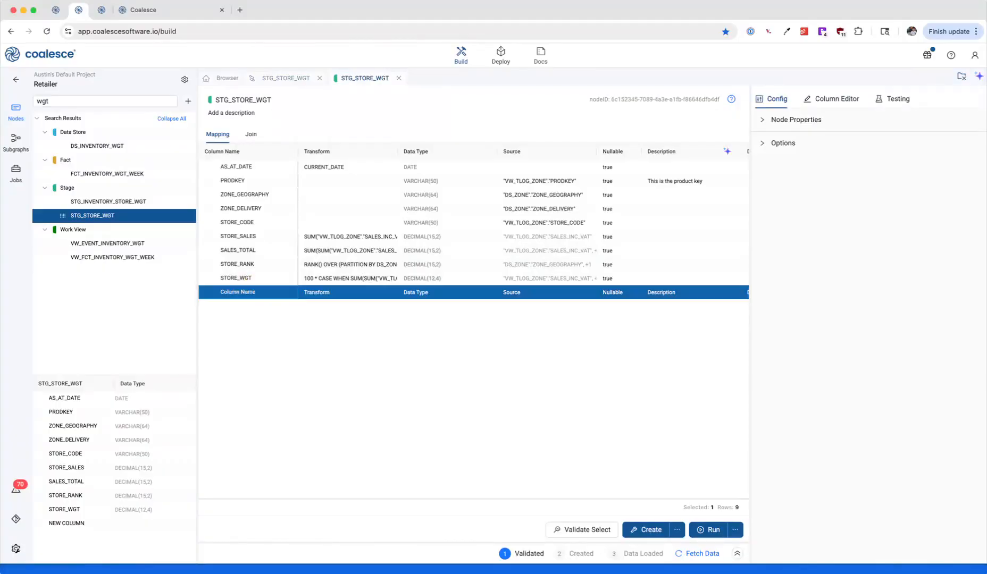
Step: View the column lineage of NEW COLUMN in STG_STORE_WGT, including the downstream nodes
{"action": "left_click", "coordinate": [285, 293]}
{"action": "right_click", "coordinate": [284, 293]}
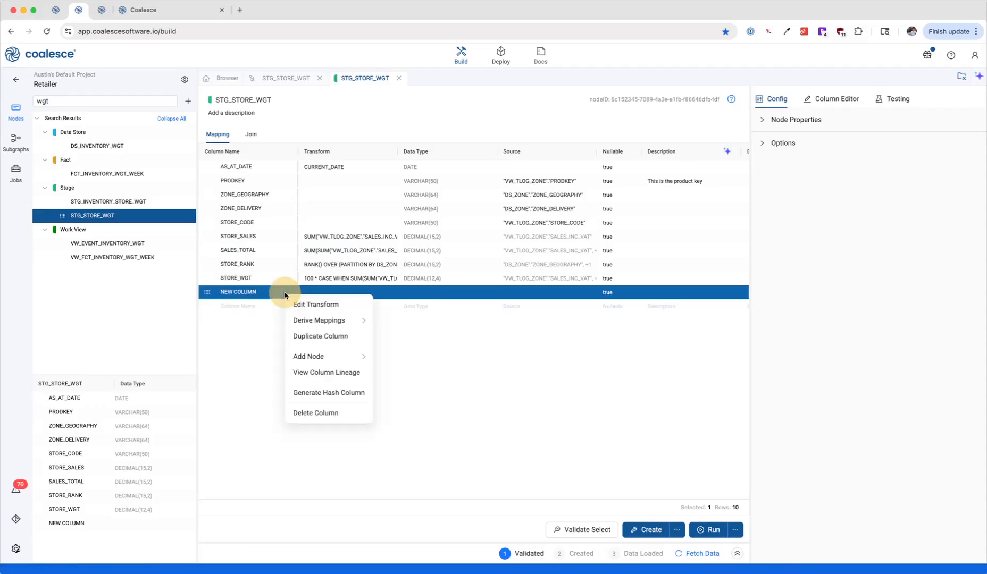
{"action": "left_click", "coordinate": [337, 373]}
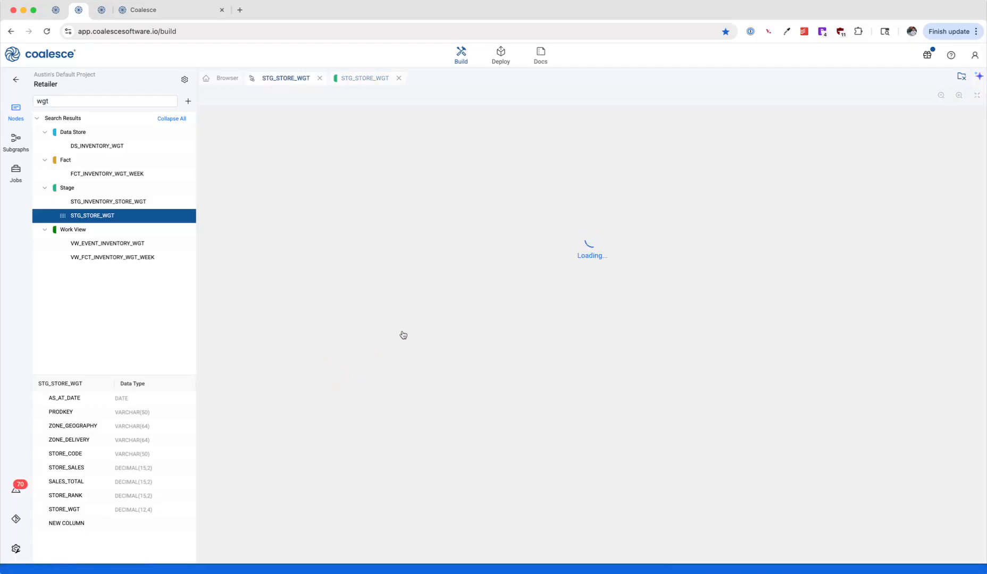
{"action": "left_click_drag", "start_coordinate": [643, 328], "coordinate": [561, 350]}
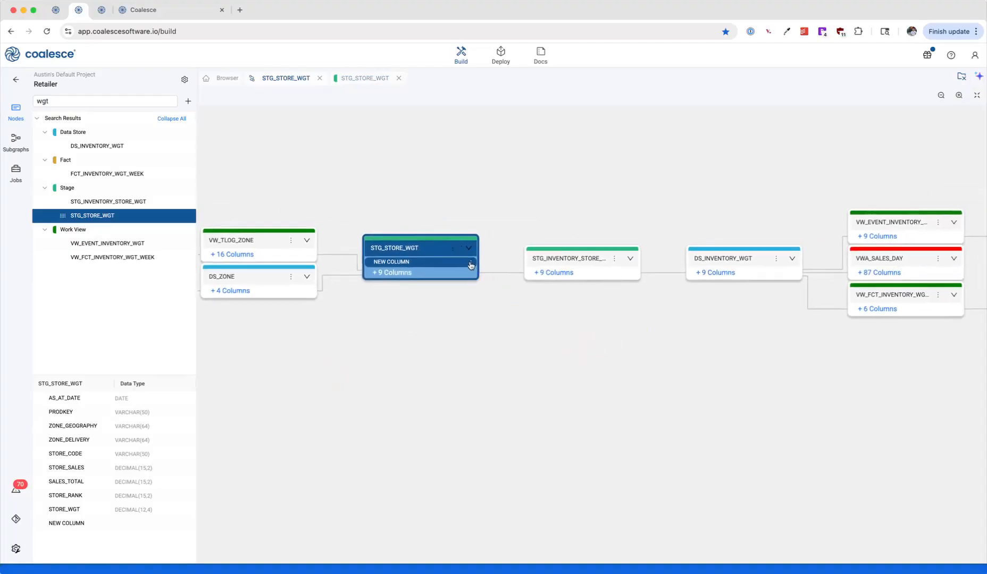
Step: Start propagating NEW COLUMN downstream and select STG_INVENTORY_STORE_WGT, DS_INVENTORY_WGT and VW_EVENT_INVENTORY_WGT as the target nodes
{"action": "left_click", "coordinate": [470, 263]}
{"action": "left_click", "coordinate": [498, 280]}
{"action": "left_click", "coordinate": [603, 280]}
{"action": "left_click", "coordinate": [765, 281]}
{"action": "left_click", "coordinate": [926, 246]}
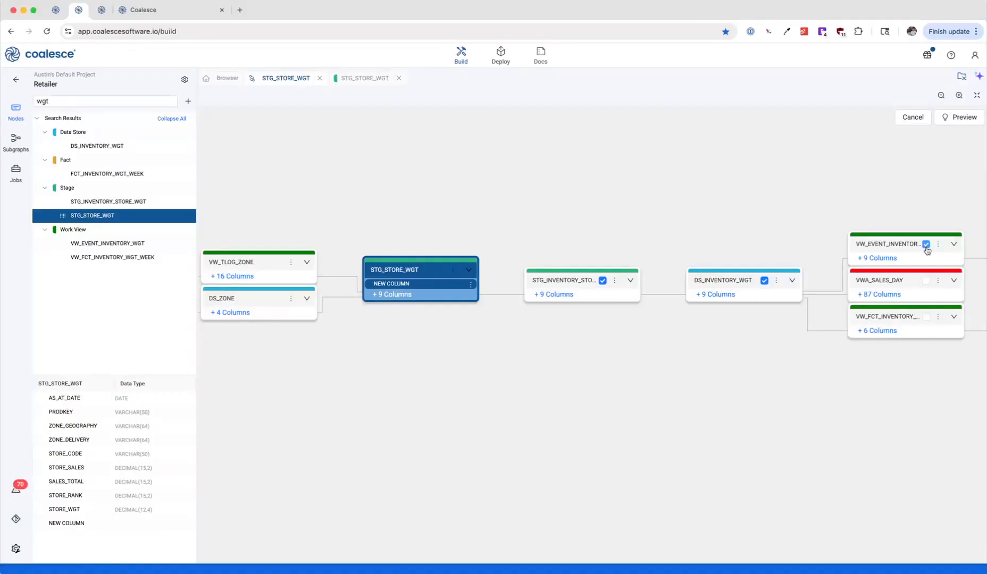
Step: In the DEV workspace, ask Copilot to build a type 2 dimension from customer and track first and last name changes
{"action": "left_click", "coordinate": [171, 15]}
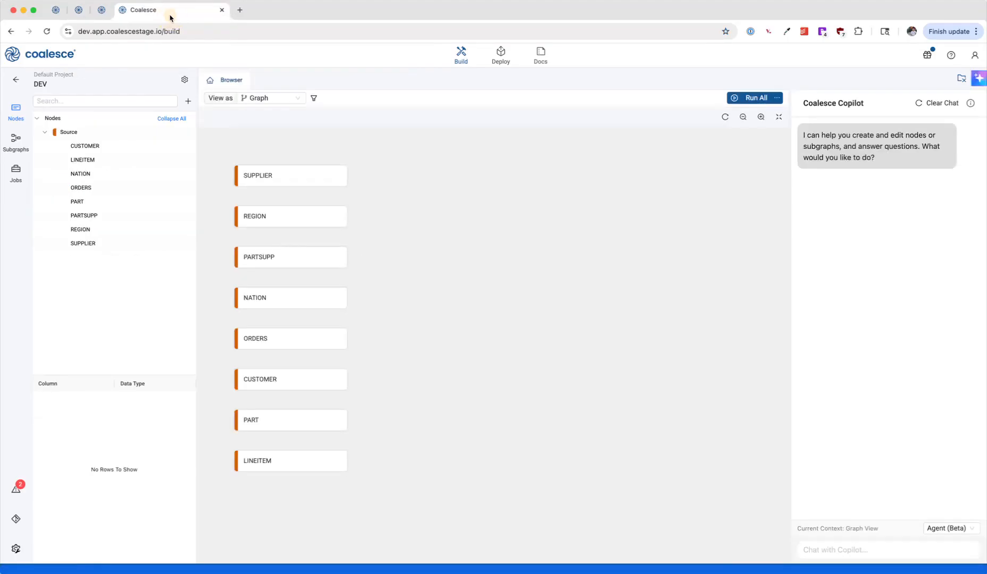
{"action": "left_click", "coordinate": [845, 547]}
{"action": "type", "text": "build a "}
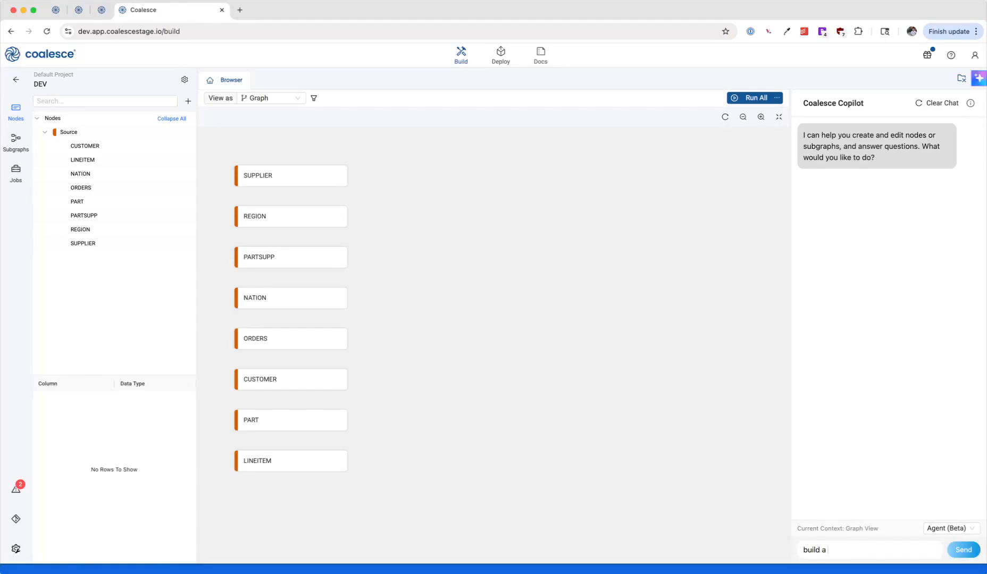
{"action": "type", "text": "type 2 dimension from customer and track first"}
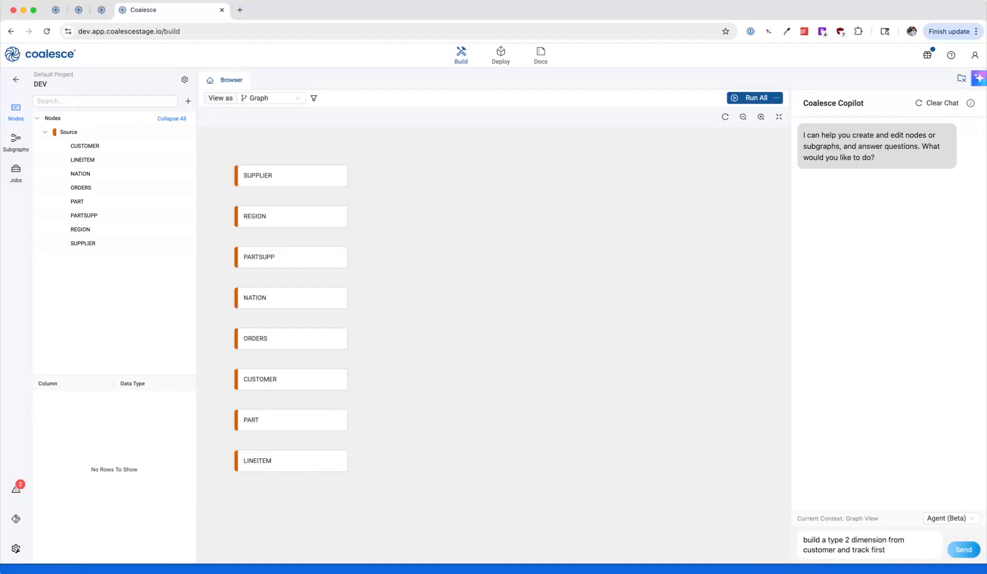
{"action": "type", "text": " and last name chagnes"}
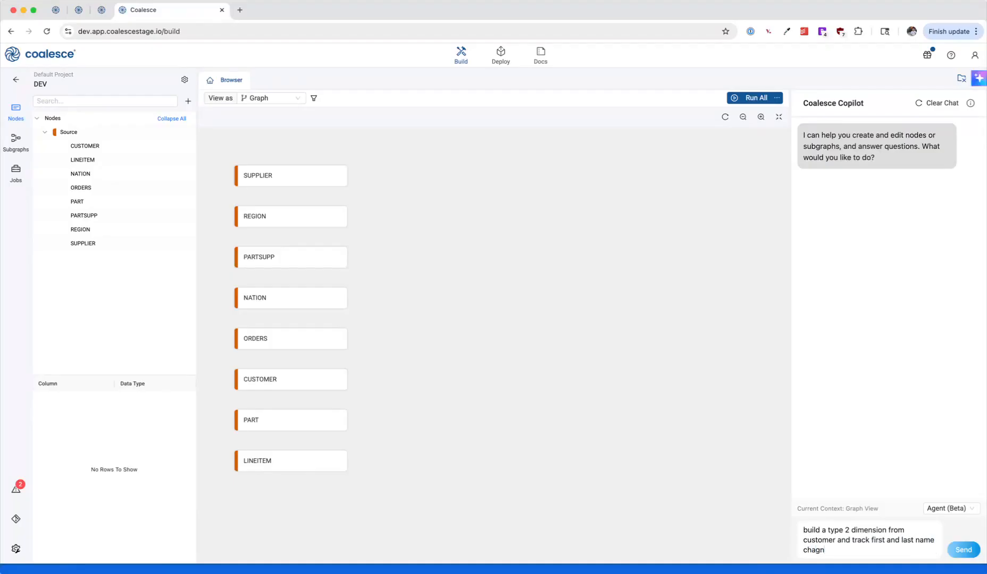
{"action": "key", "text": "Return"}
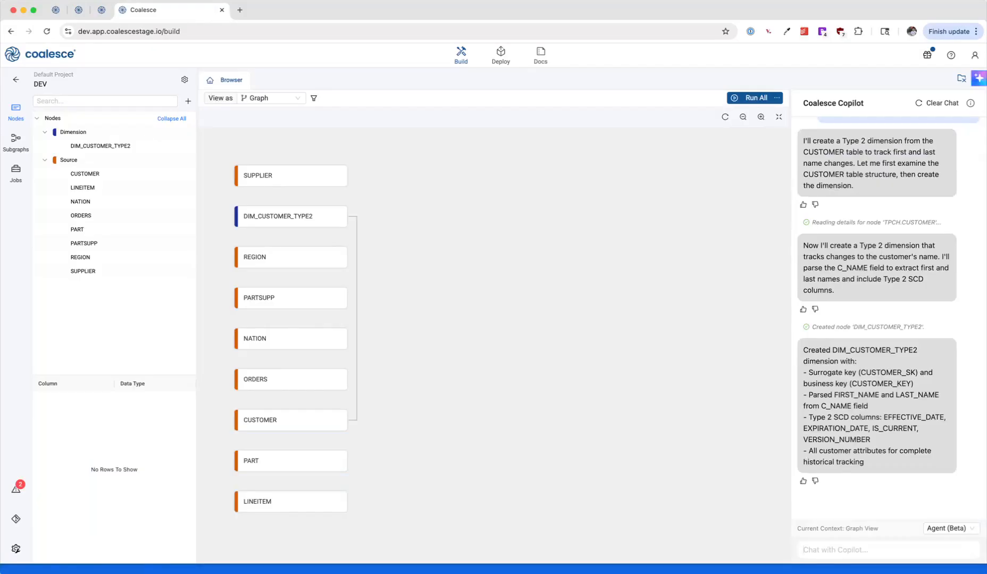
Step: Redraw the DEV node graph in its optimized layout, and switch back to the New Feature AB workspace
{"action": "left_click", "coordinate": [724, 121]}
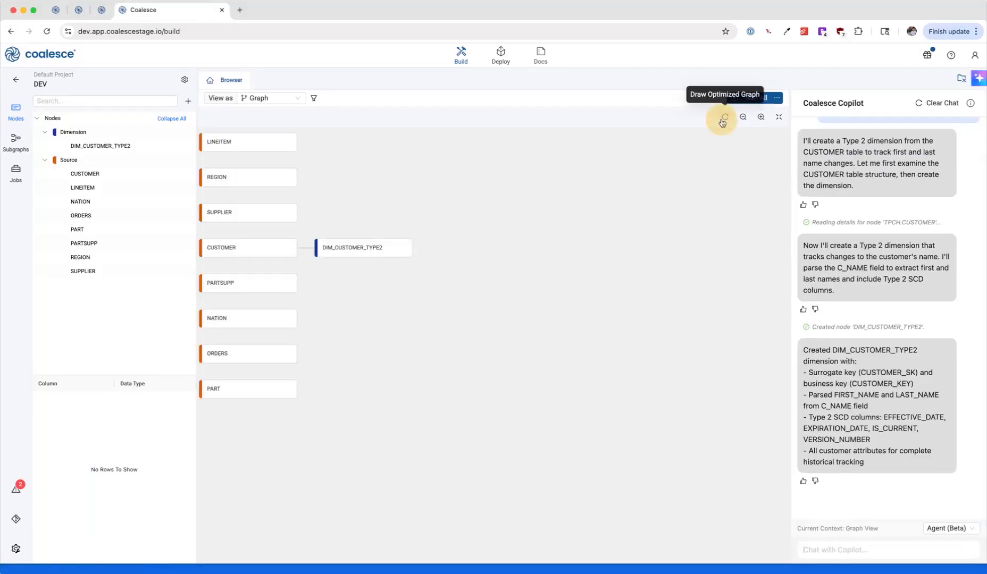
{"action": "left_click_drag", "start_coordinate": [690, 237], "coordinate": [712, 275]}
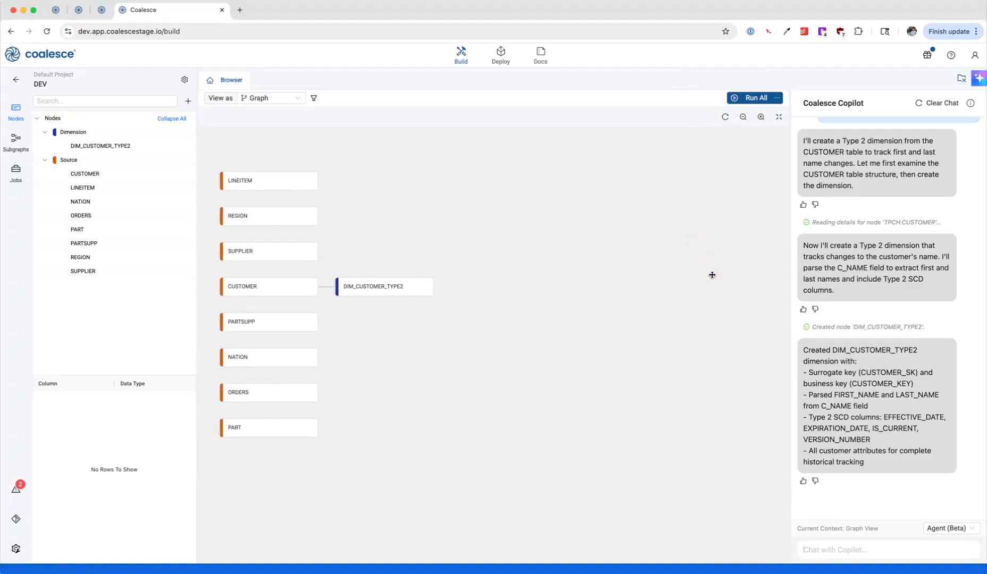
{"action": "left_click", "coordinate": [61, 17]}
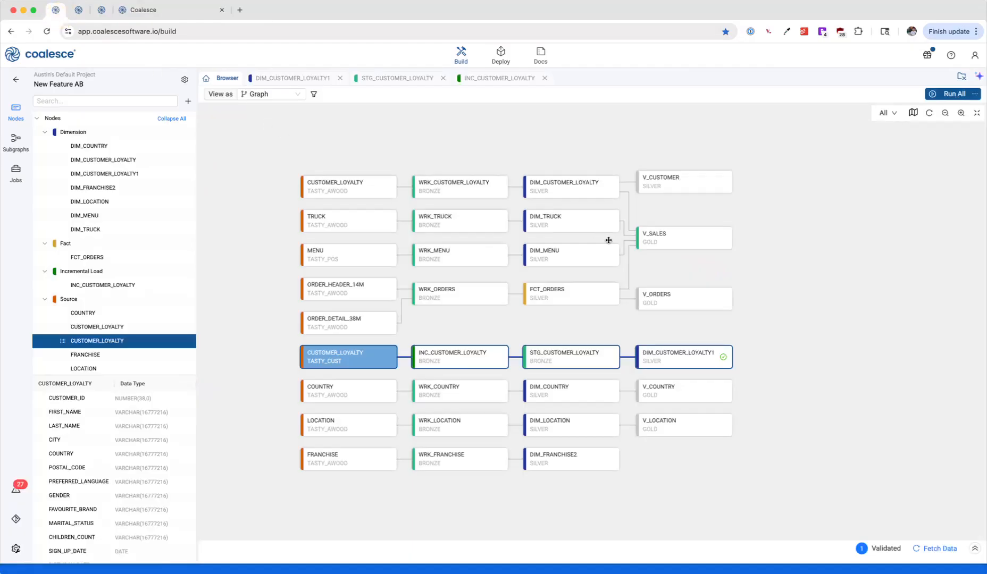